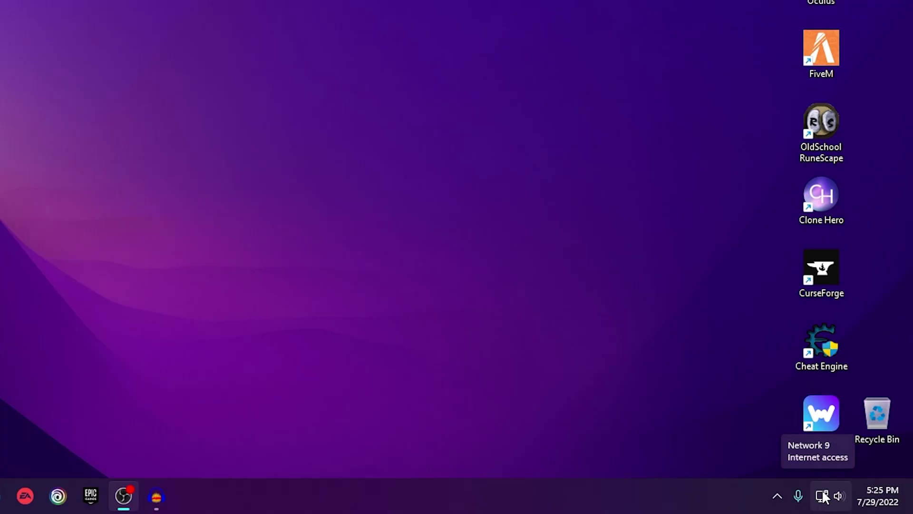
Open the Ethernet connection details in Windows Settings and highlight the 10.0.0.1 IPv4 gateway.
right_click(826, 497)
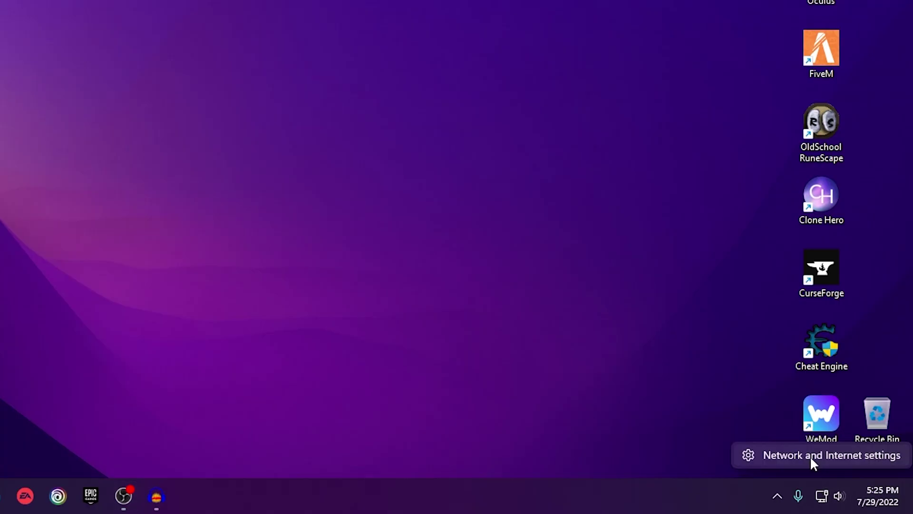
left_click(810, 457)
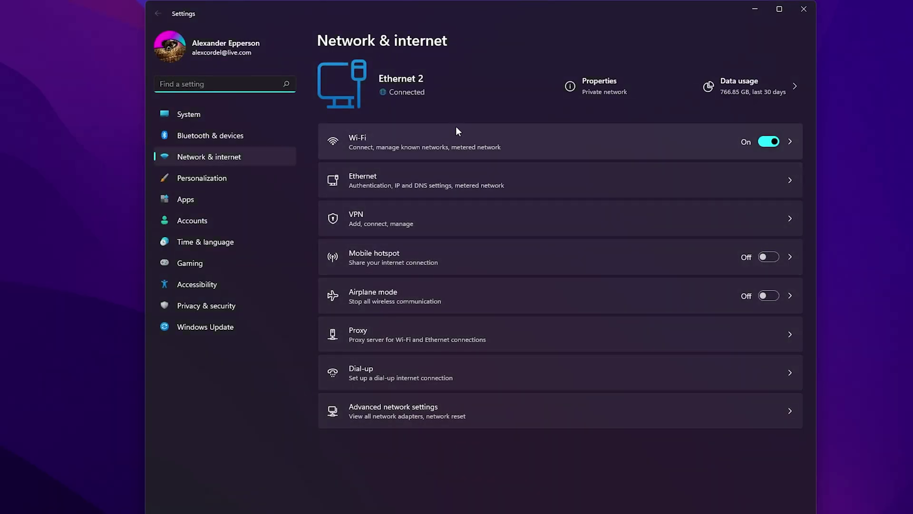
left_click(447, 175)
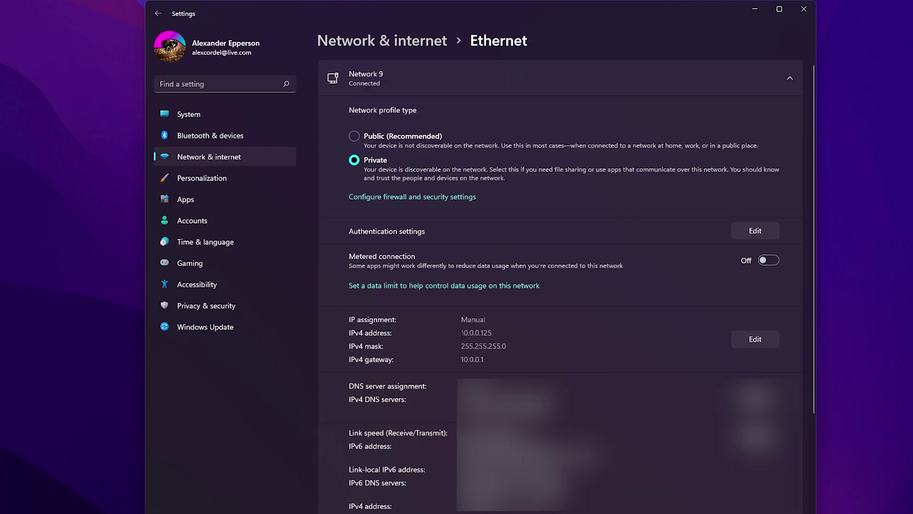
left_click_drag(462, 359, 485, 359)
left_click(487, 359)
left_click_drag(461, 359, 490, 359)
Close Settings and load the gateway address 10.0.0.1 in Opera GX.
left_click(803, 14)
left_click(410, 504)
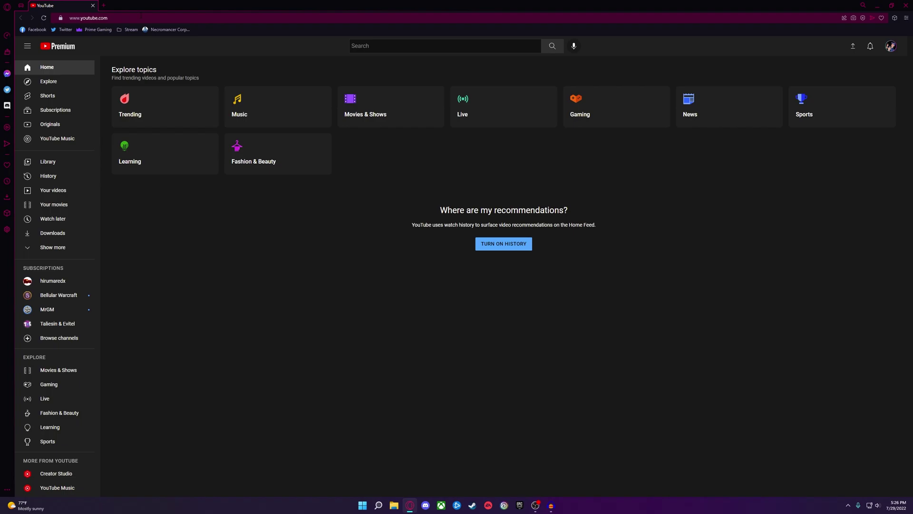
left_click(140, 18)
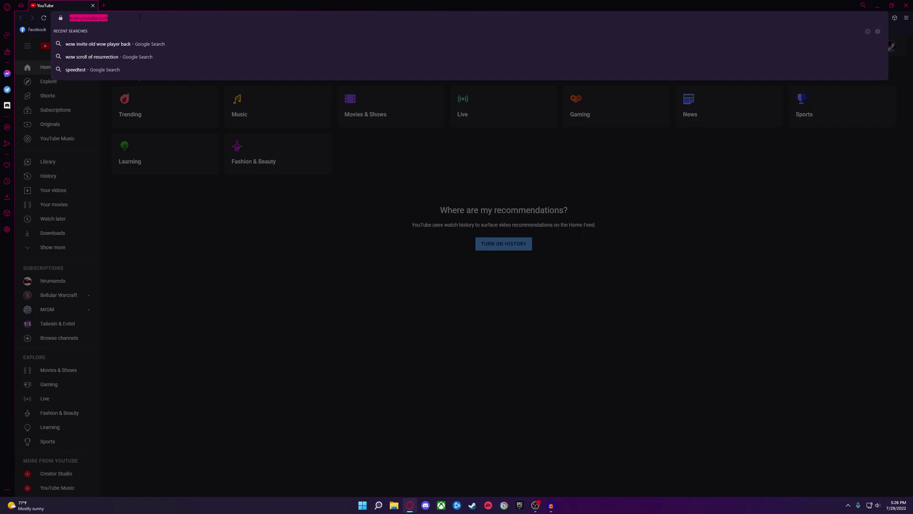
type("10.0.0.1")
key("Return")
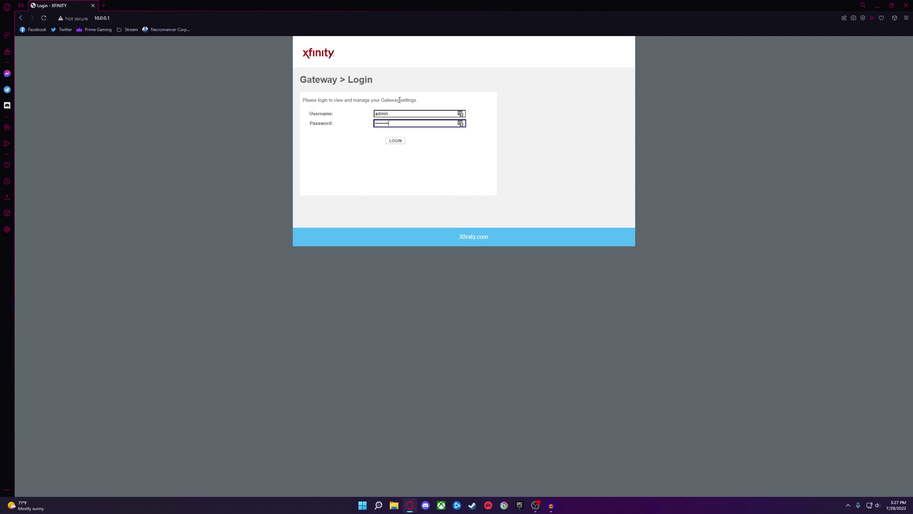
Sign in to the Xfinity Gateway admin page and expand the Advanced section.
left_click(394, 142)
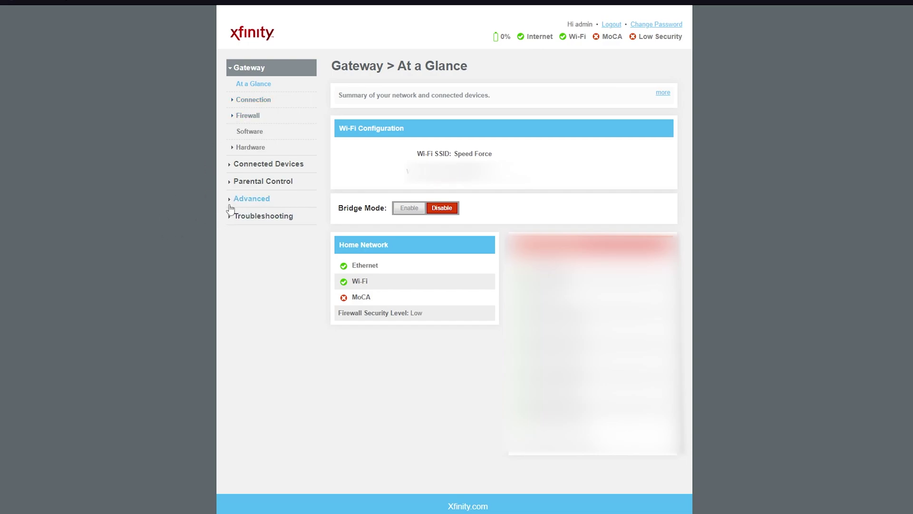
left_click(251, 199)
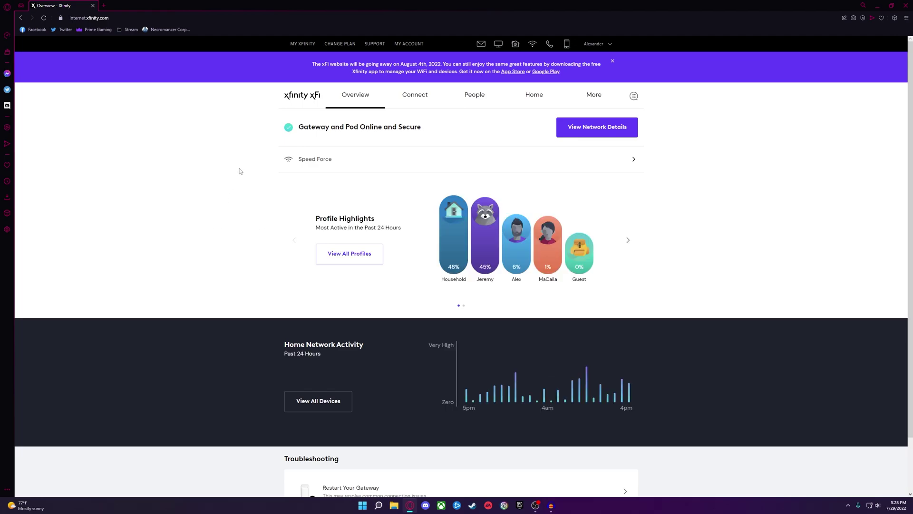
Go through Connect, See Network and Advanced Settings to reach Port Forwarding.
left_click(344, 159)
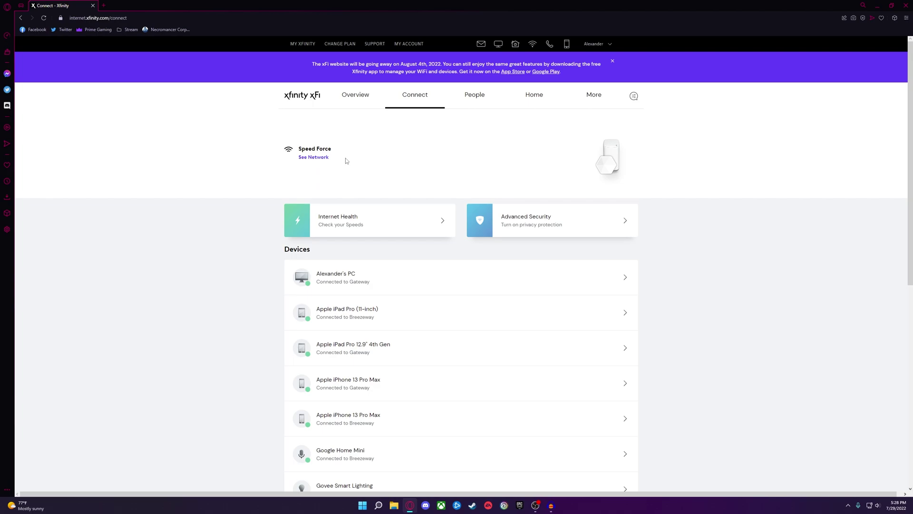
left_click(312, 158)
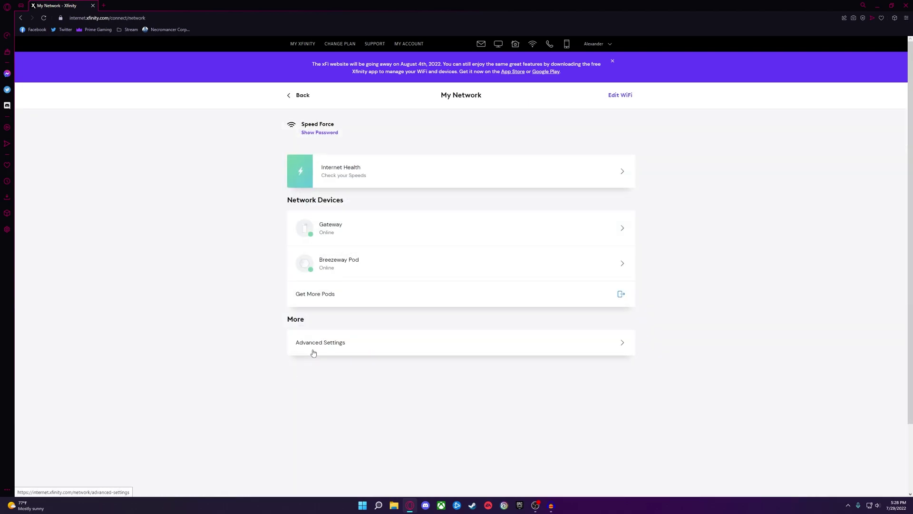
left_click(313, 351)
left_click(345, 148)
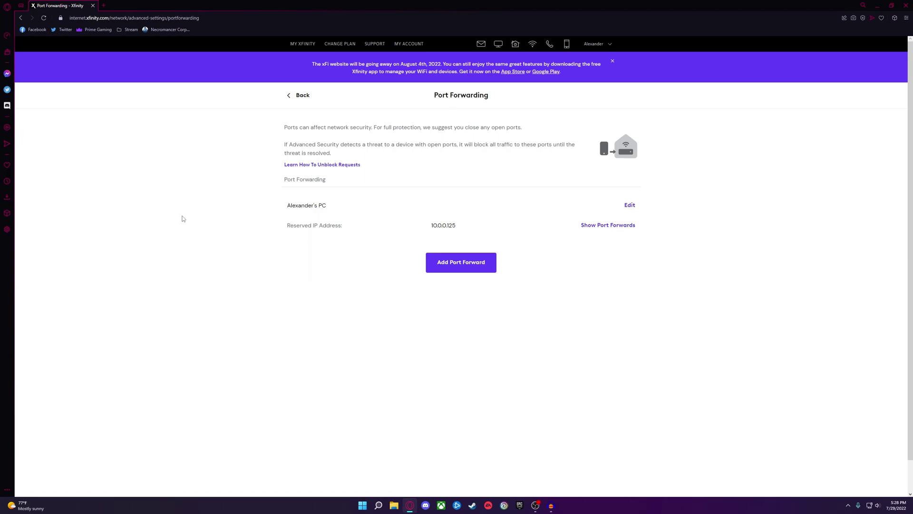
Start a new port forward and view the device list without choosing a device.
left_click(446, 266)
left_click(403, 150)
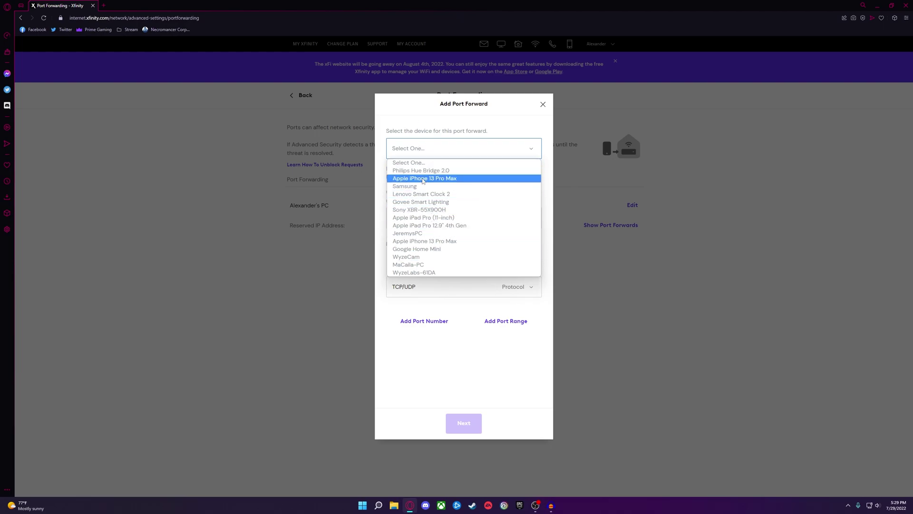
left_click(429, 146)
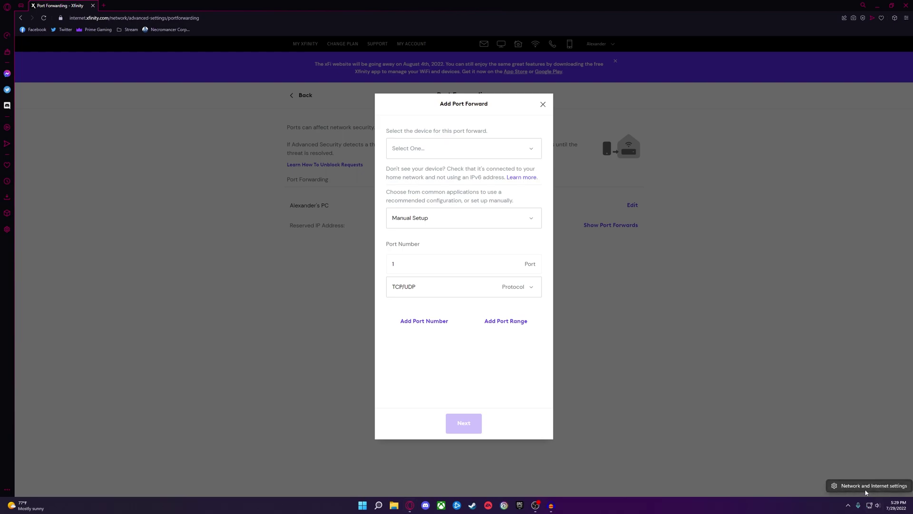
Check the PC's Ethernet IPv4 address 10.0.0.125 in Windows Settings.
left_click(866, 489)
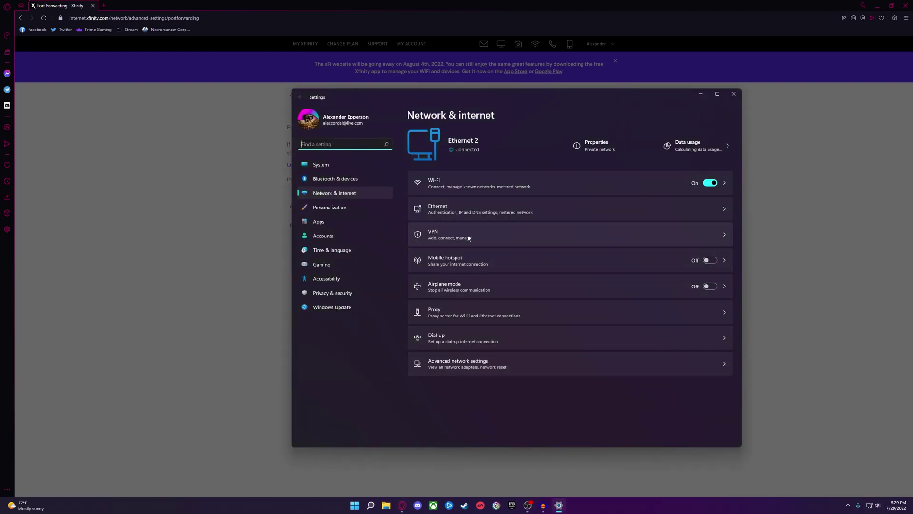
left_click(454, 208)
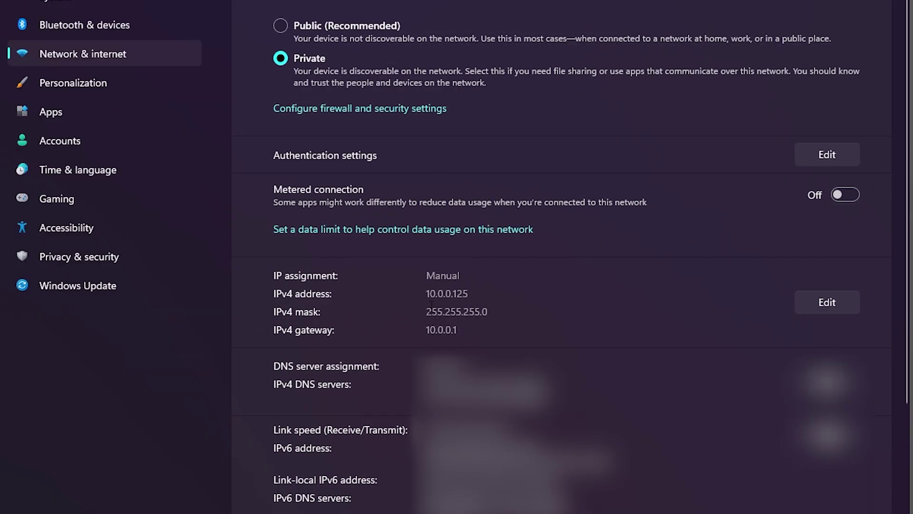
left_click_drag(432, 288, 439, 289)
left_click(487, 289)
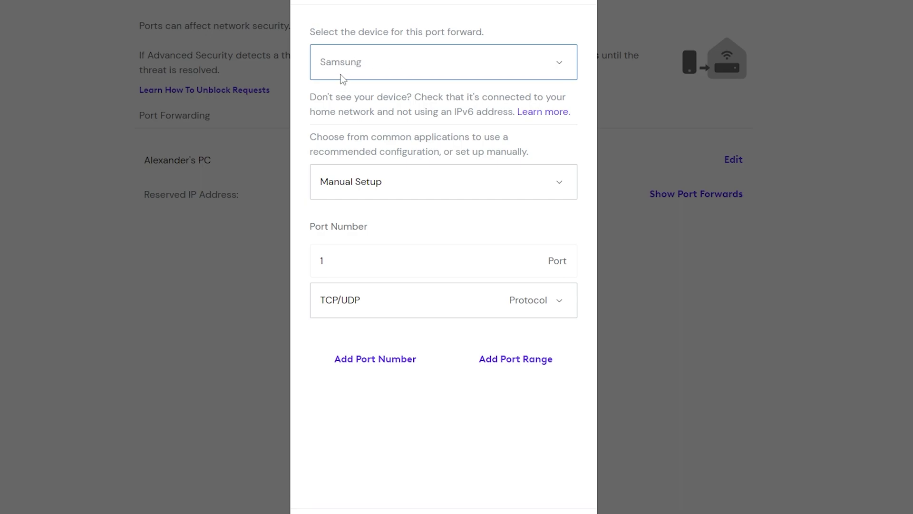
Keep Manual Setup as the application and enter server port 27015.
left_click(359, 185)
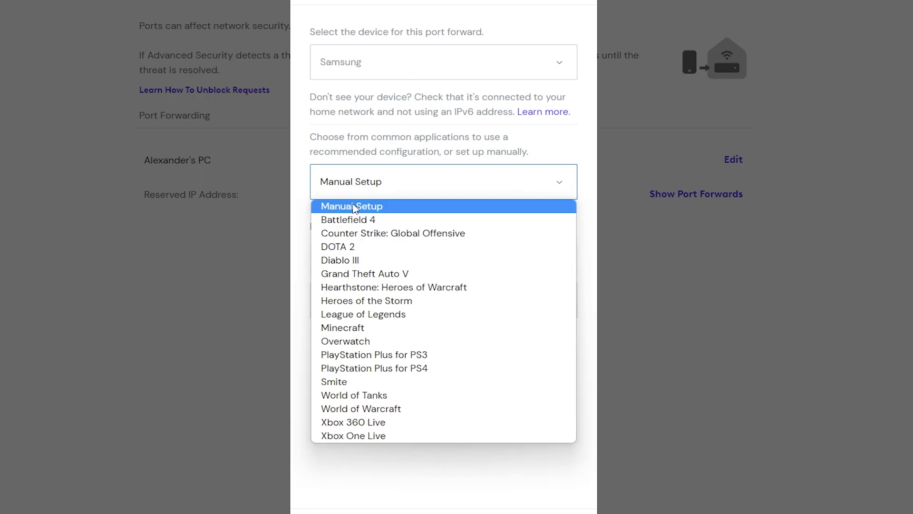
left_click(367, 206)
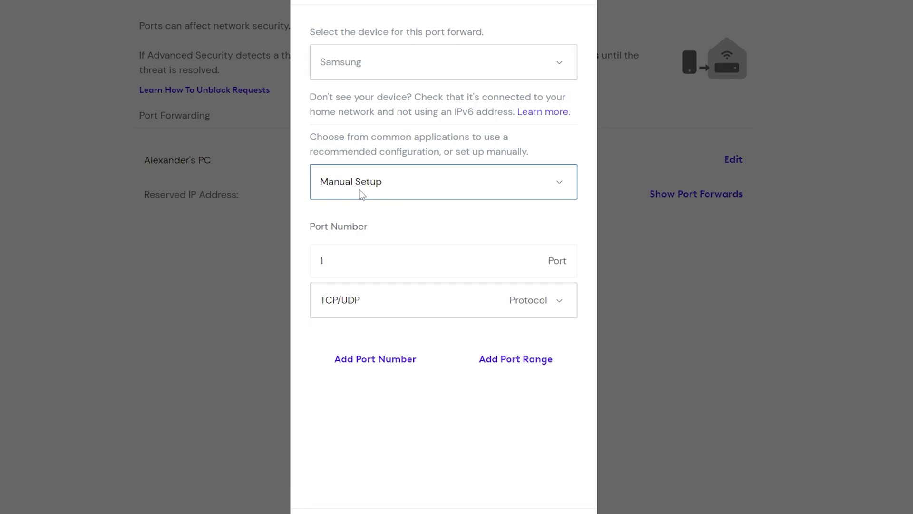
left_click(328, 263)
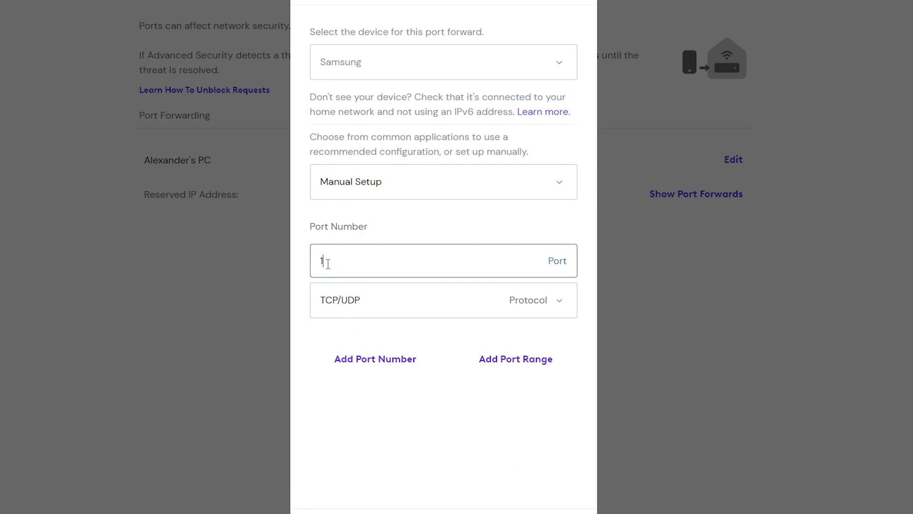
type("27015")
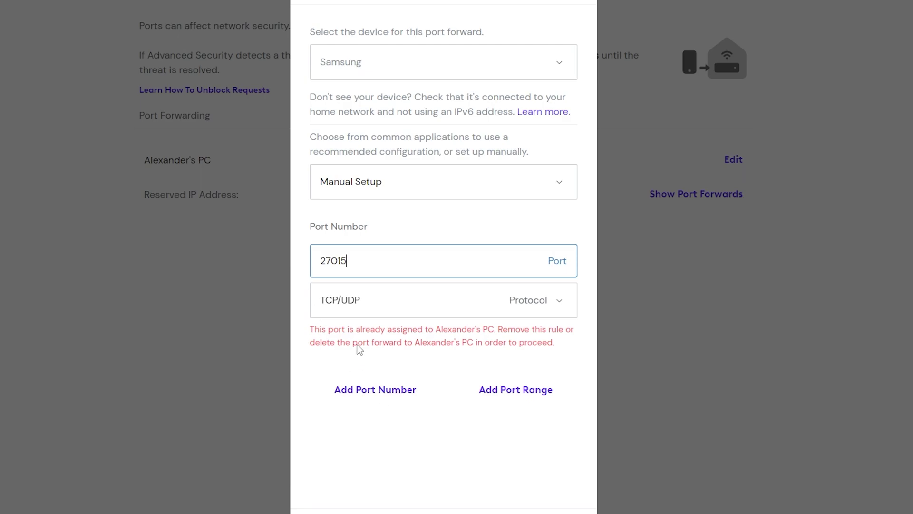
left_click(387, 339)
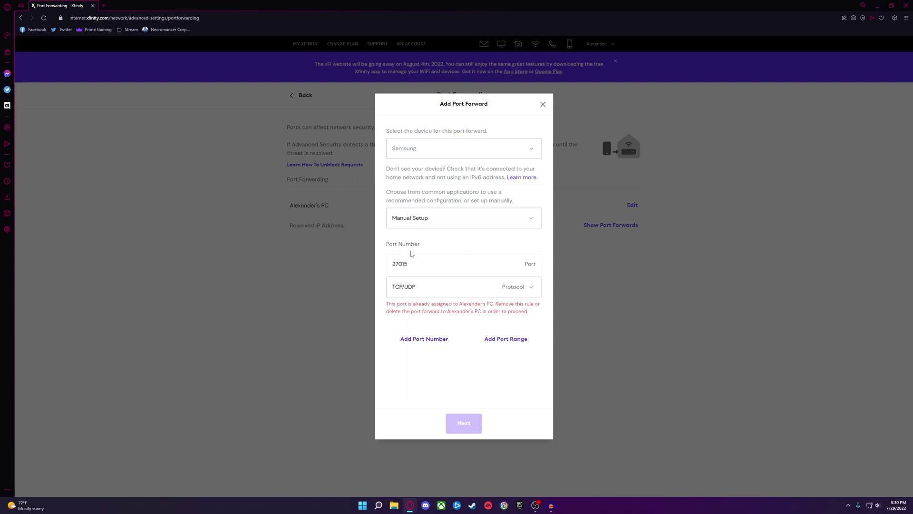
Replace the port number with 25565.
left_click_drag(417, 265, 371, 265)
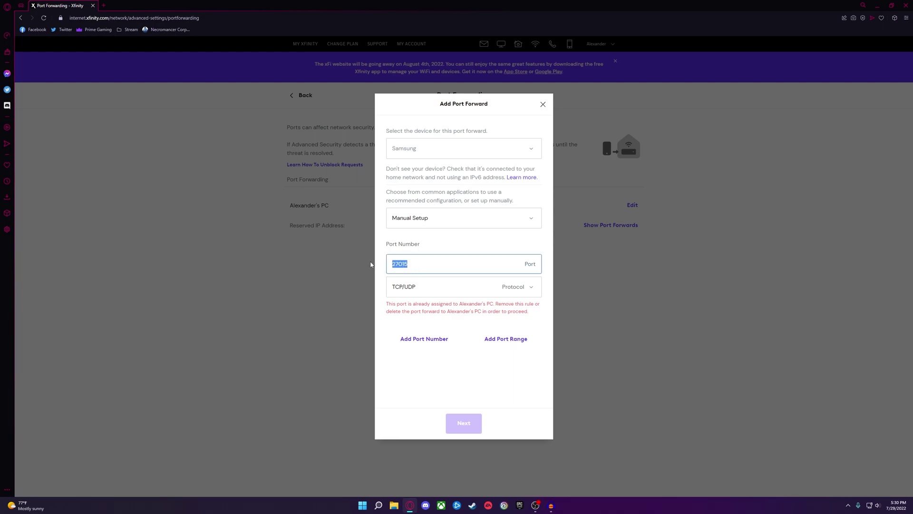
type("26")
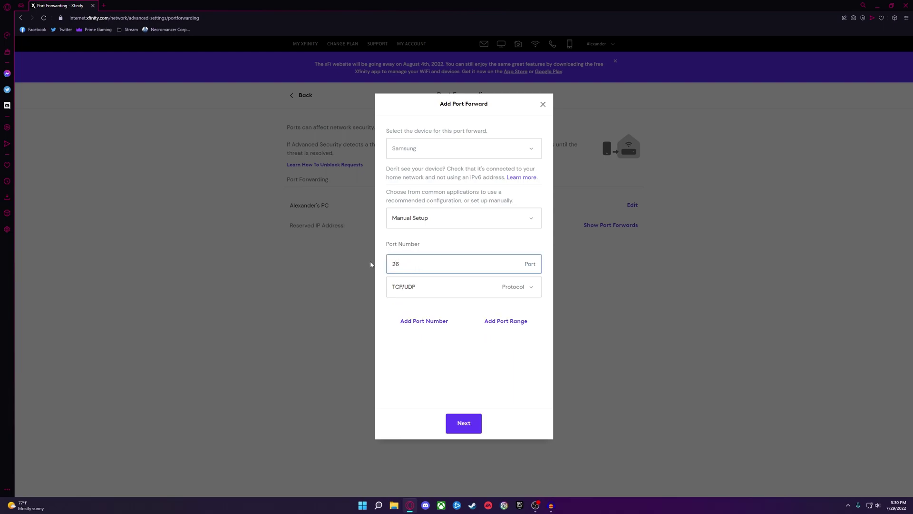
type("556")
left_click_drag(465, 267, 325, 261)
type("25565")
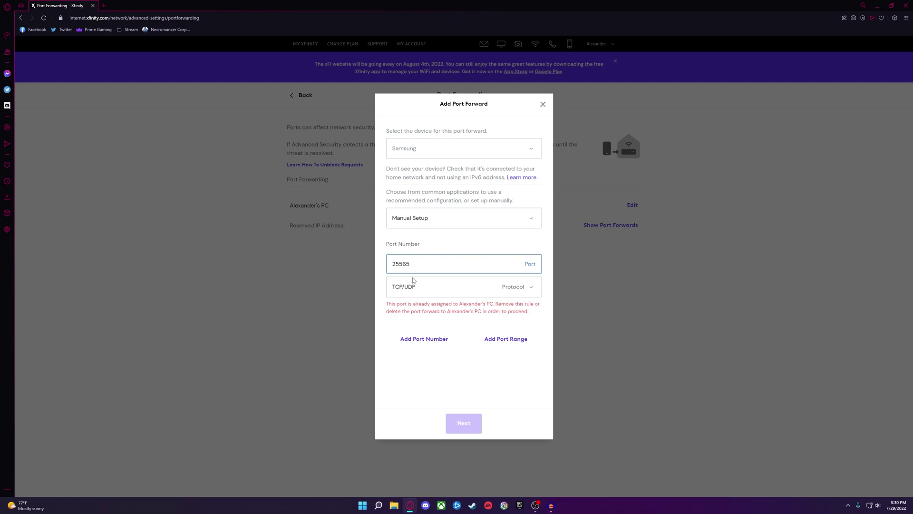
left_click(457, 423)
Dismiss the Add Port Forward form to return to the Port Forwarding list.
left_click(361, 297)
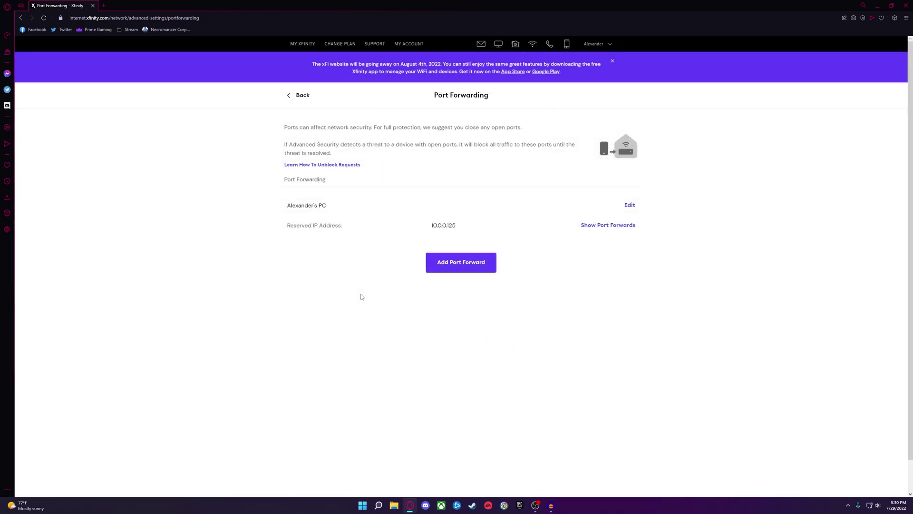